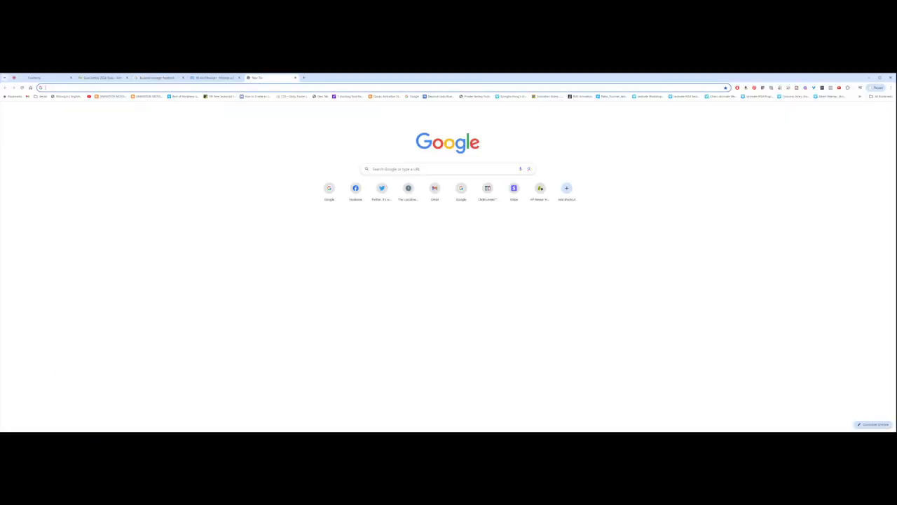
- Search Google for 'meta pixel helper' in a new tab
text(meta pixel helper)
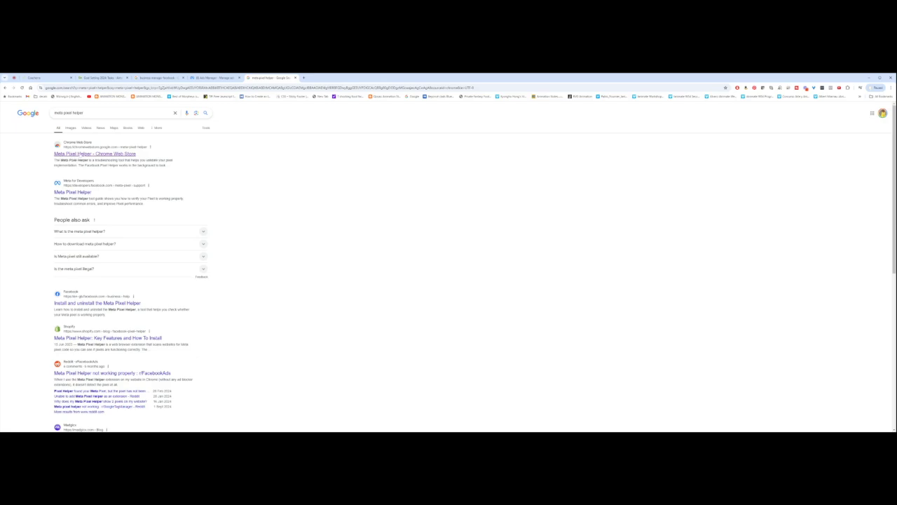
- Open the Meta Pixel Helper Chrome Web Store listing, which shows the extension is already installed
click(98, 154)
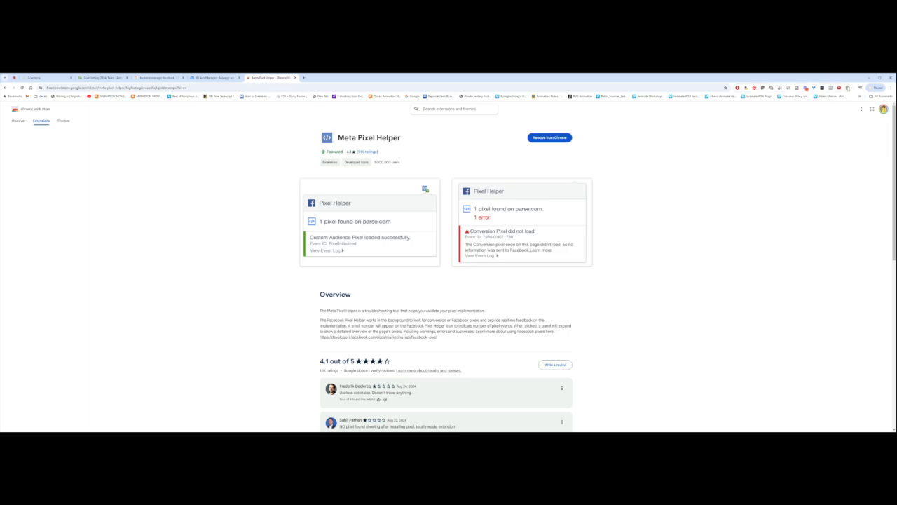
click(803, 90)
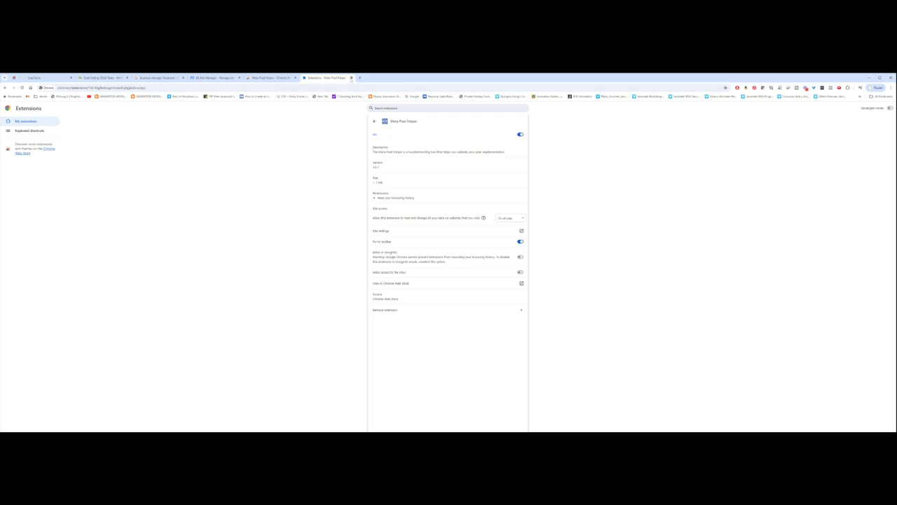
click(352, 79)
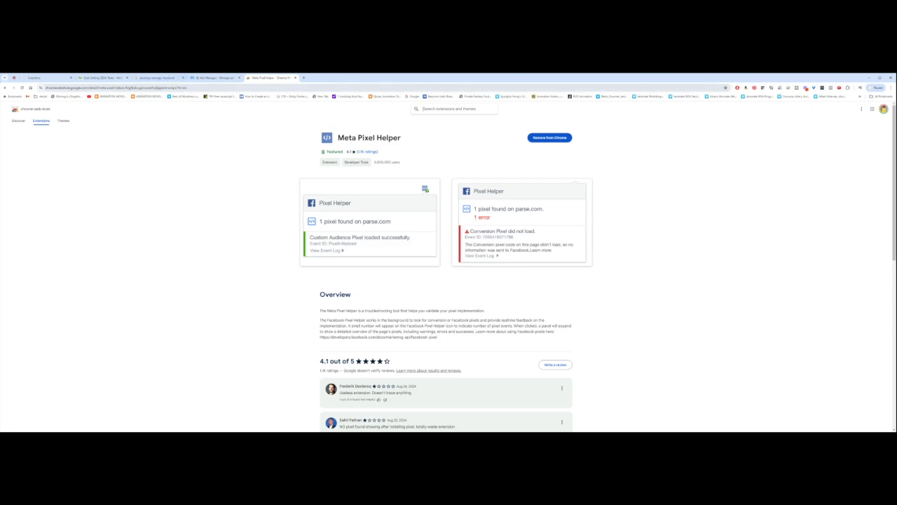
- Go to business.facebook.com to reach the Meta Events Manager overview
key(ctrl+l)
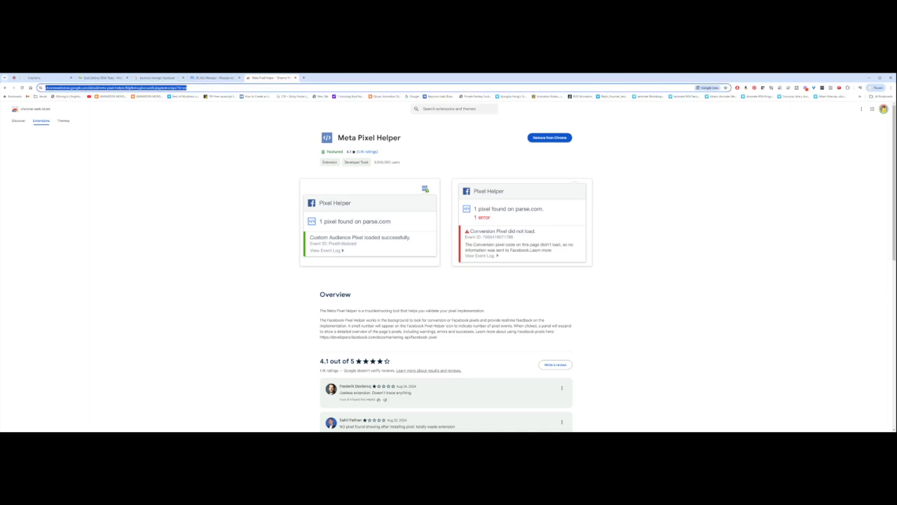
text(business)
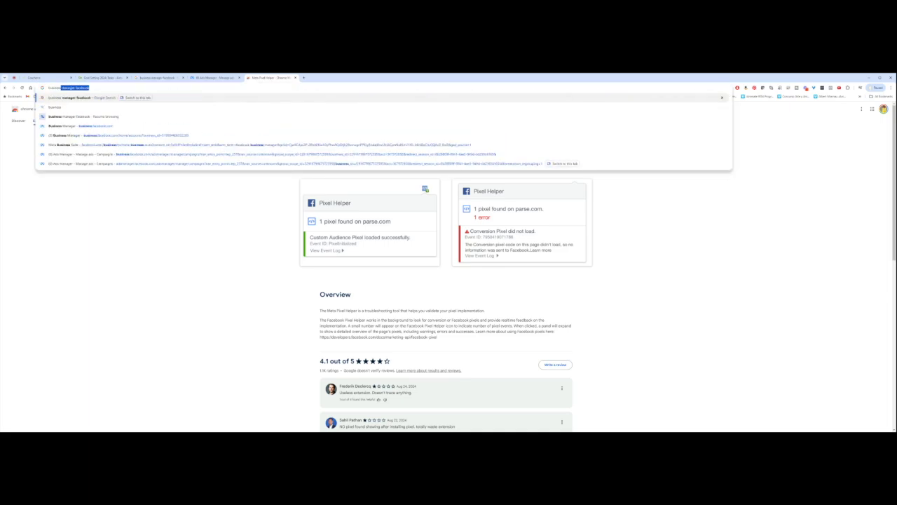
text(.facebo)
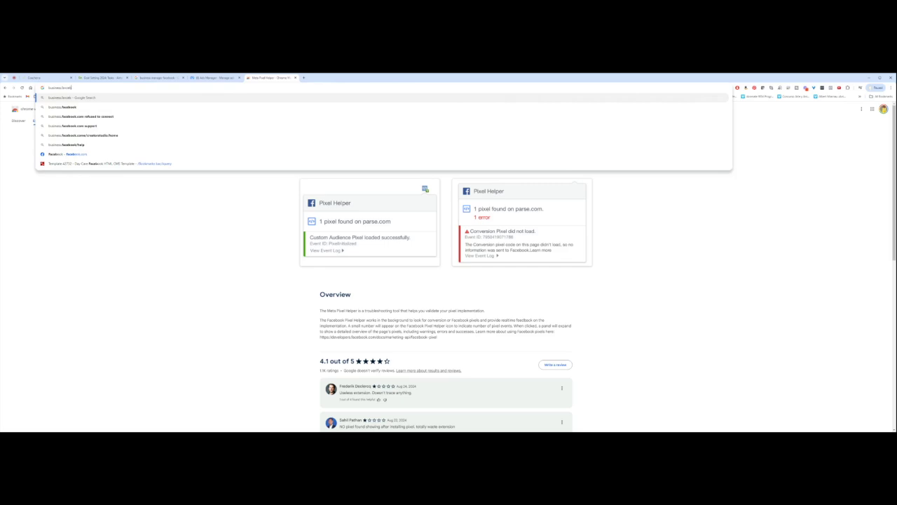
key(BackSpace)
key(BackSpace)
key(BackSpace)
key(BackSpace)
text(book.com)
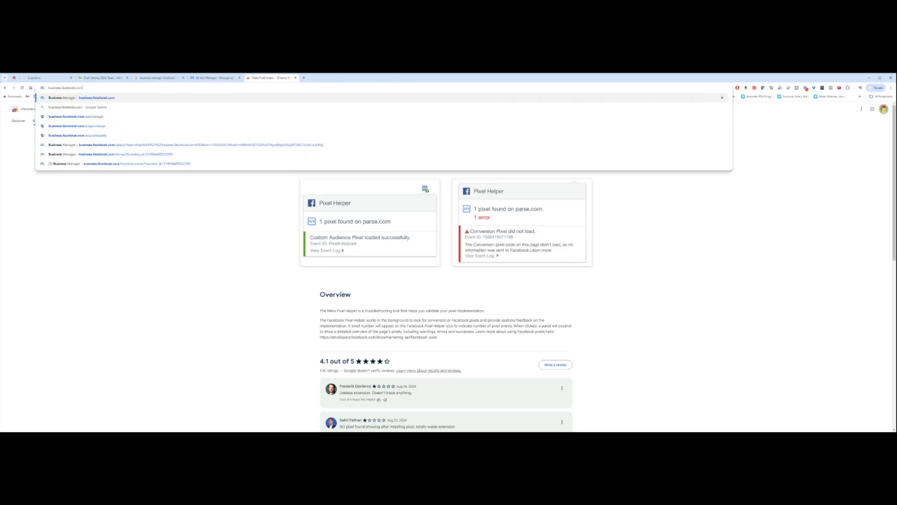
key(Return)
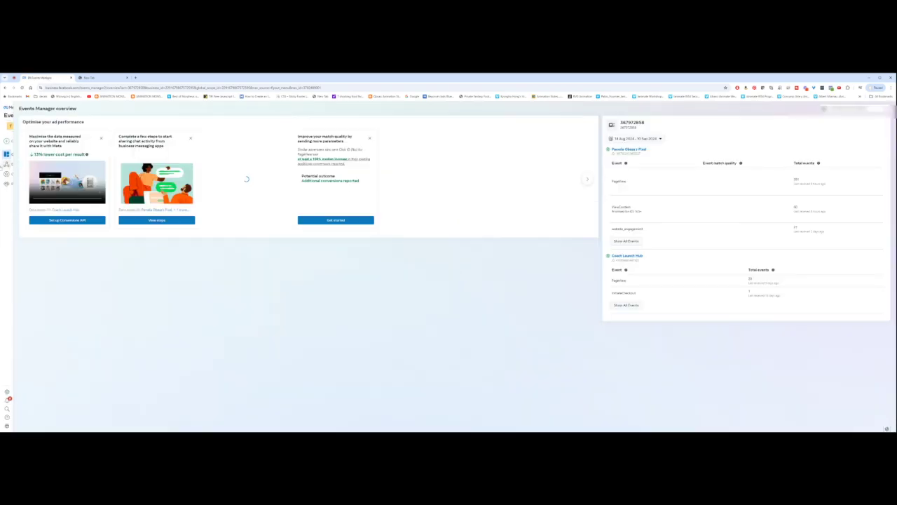
- Reveal the Events Manager sidebar menu on the Data sources page
mouse_move(9, 156)
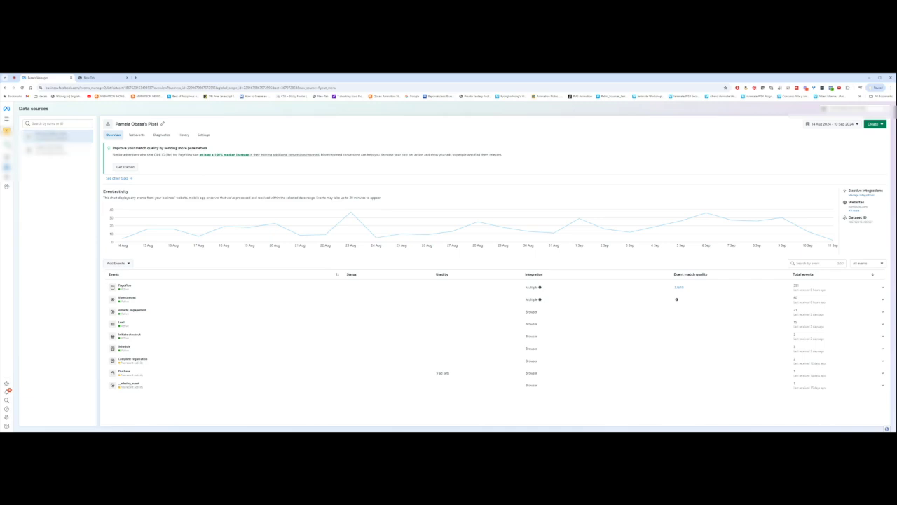
mouse_move(7, 163)
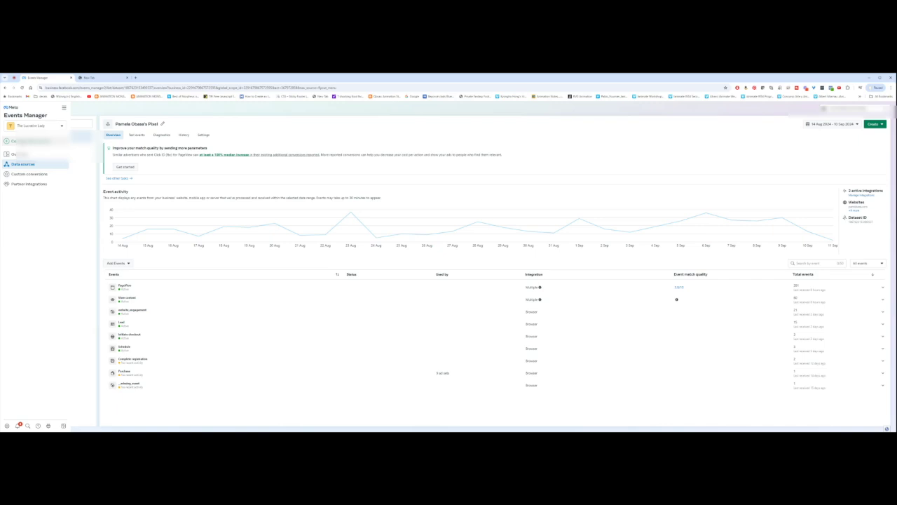
- Start connecting a new Web data source, reviewing the existing datasets without choosing one
click(14, 141)
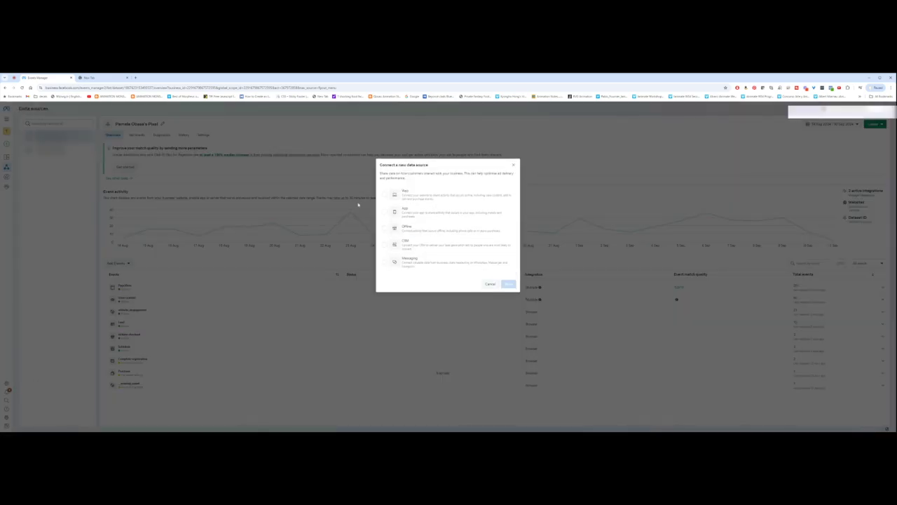
click(421, 195)
click(509, 284)
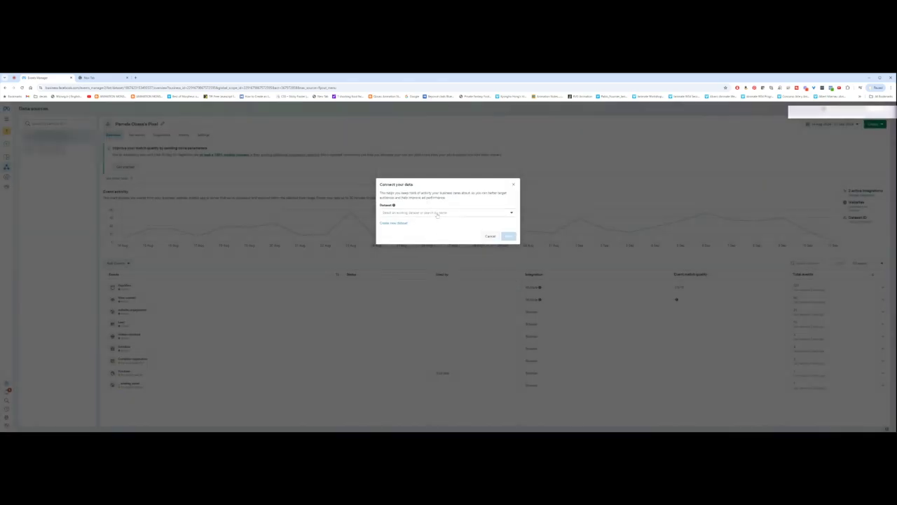
click(446, 213)
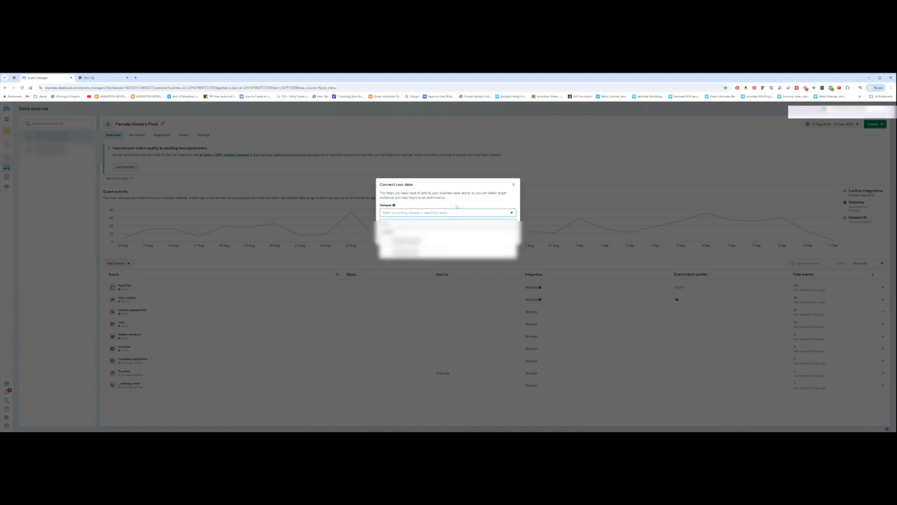
click(456, 206)
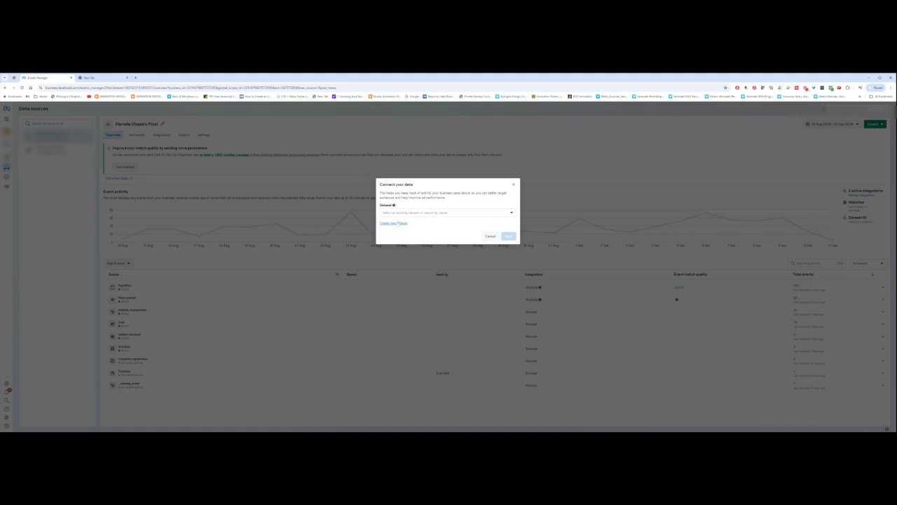
- Create a new dataset named 'Branderry Pixel - DEMO'
click(398, 223)
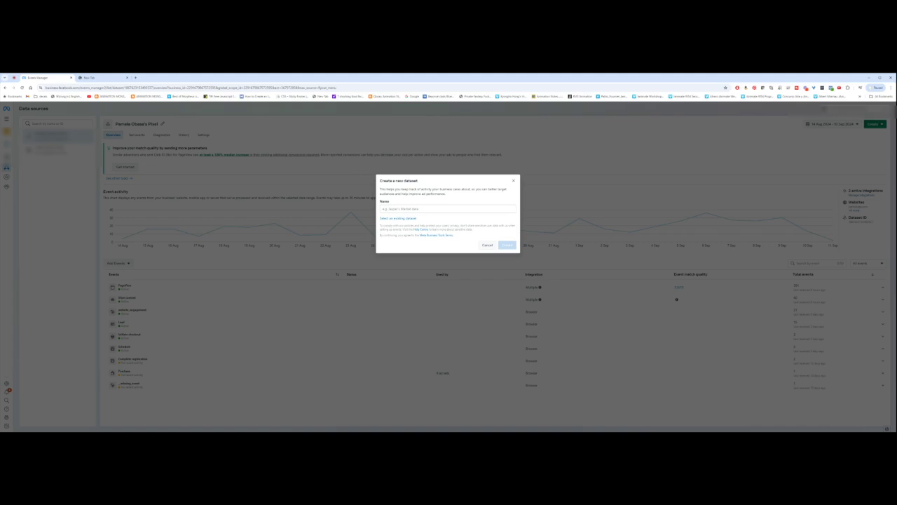
click(448, 208)
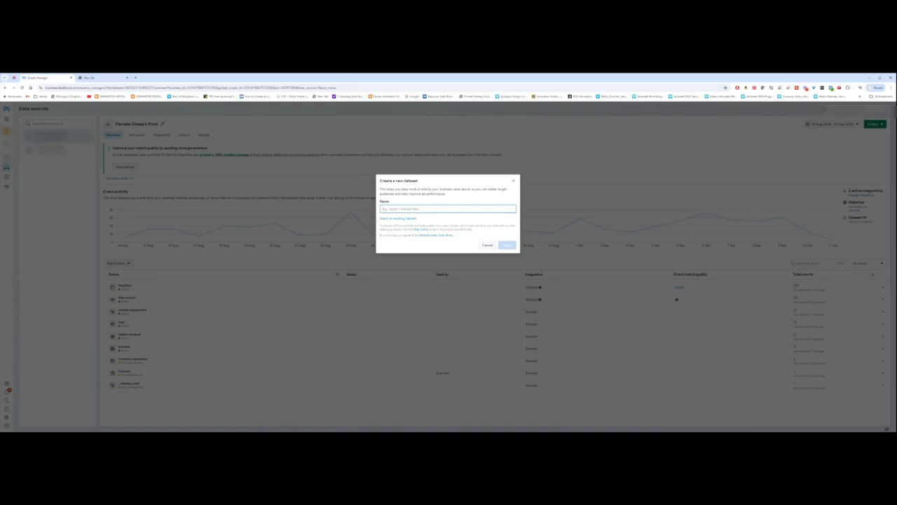
text(S)
click(507, 244)
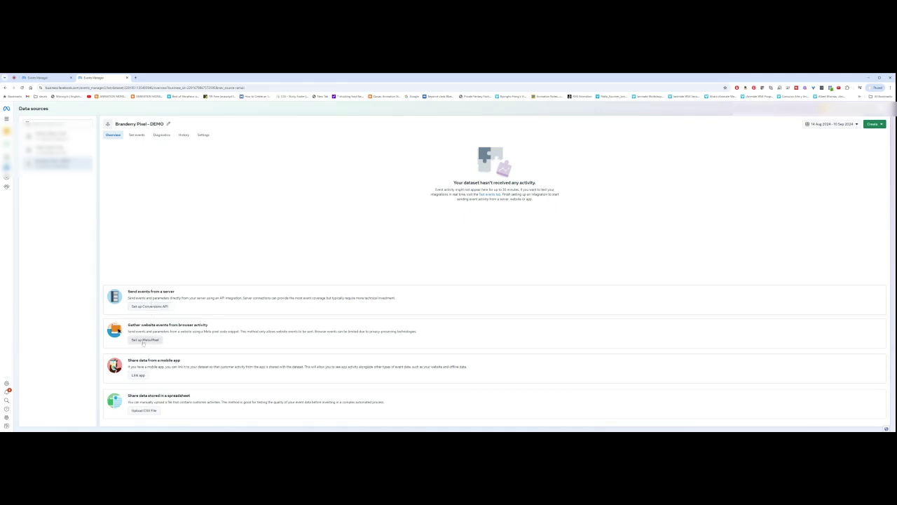
- Set up the Meta Pixel for manual code installation and copy its base code
click(144, 340)
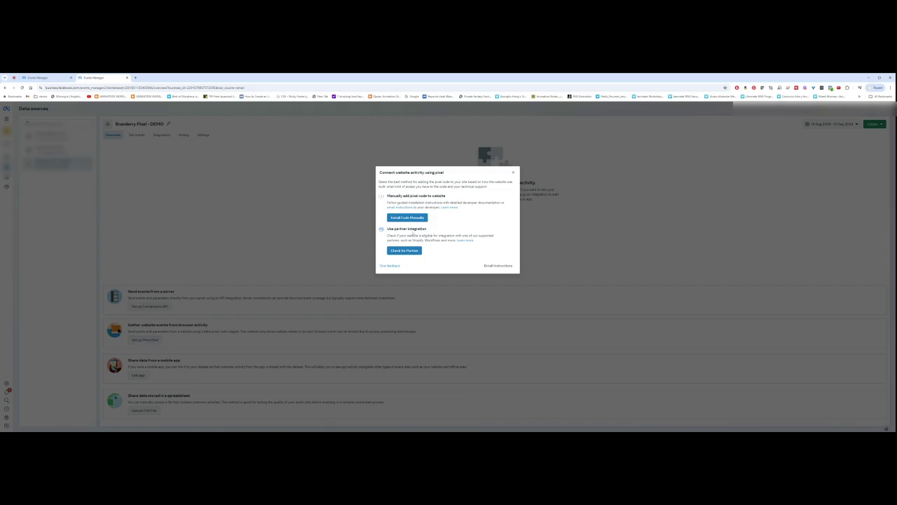
click(406, 218)
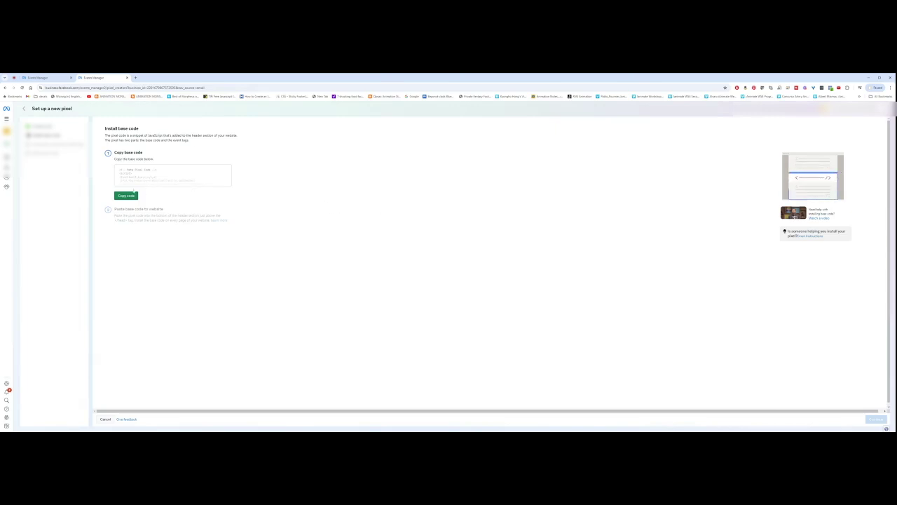
click(127, 196)
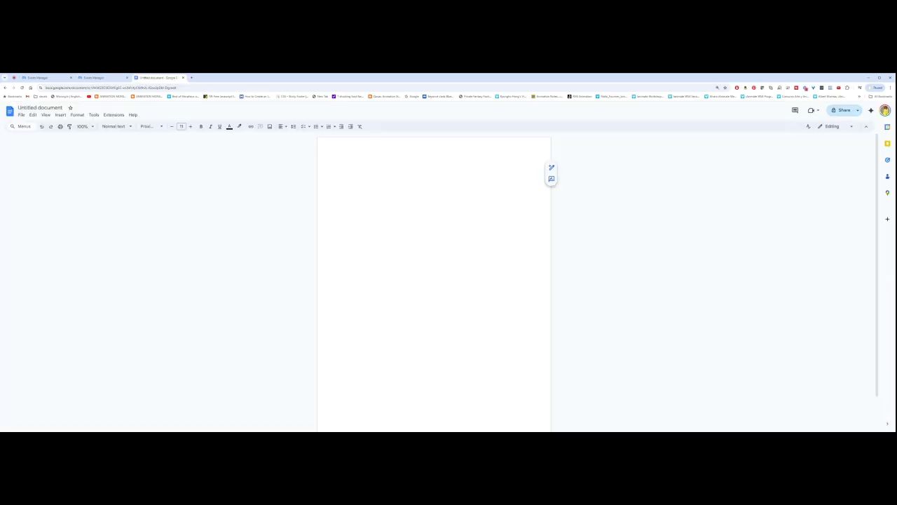
- Type 'My Facebook Pixel' as the first line of the new Google Doc
text(My Facebook Pr)
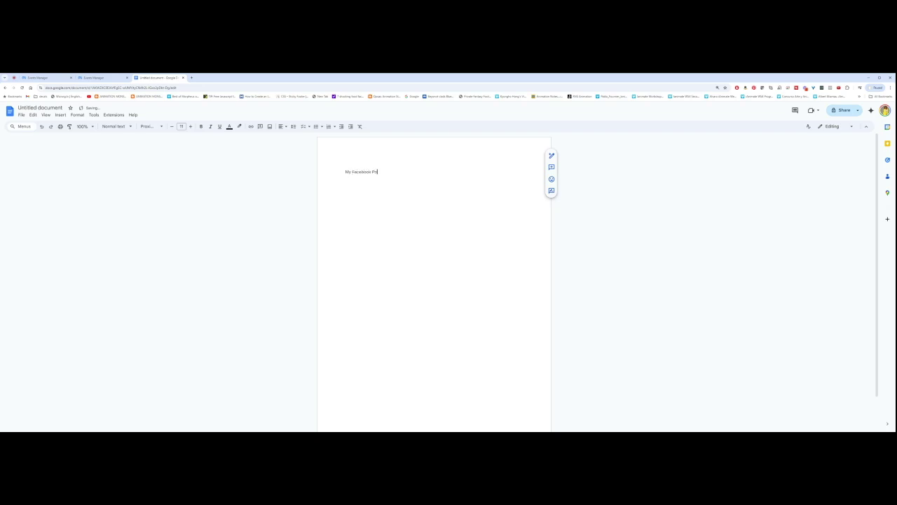
text(k Pixe)
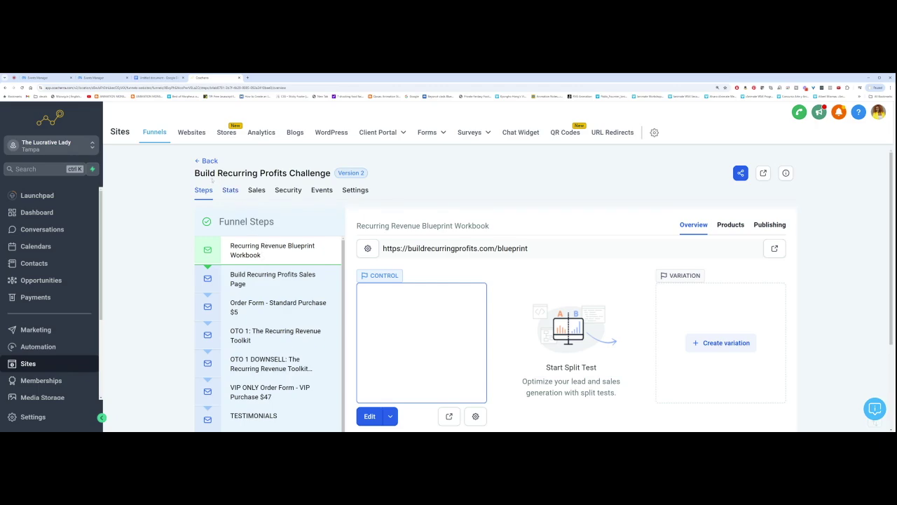
- Clear a mistakenly pasted Loom link from the funnel's head tracking code, then recopy the pixel code
click(356, 190)
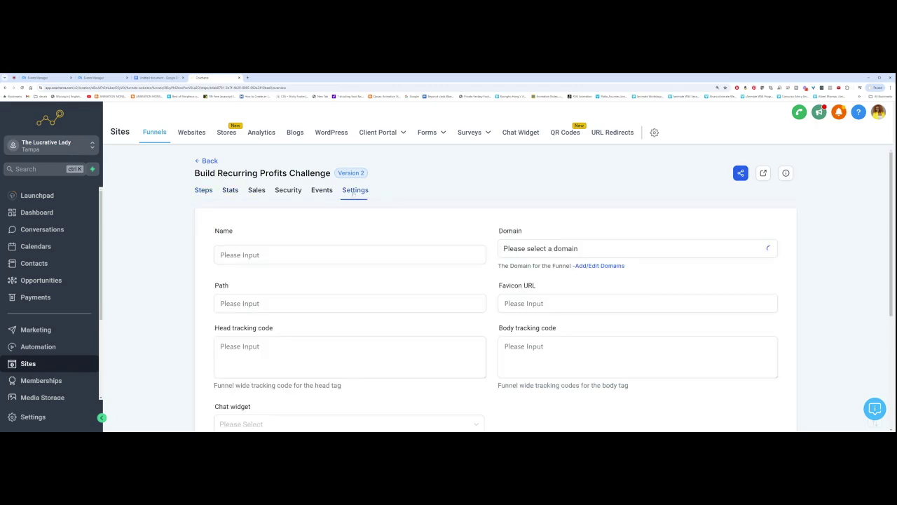
click(315, 327)
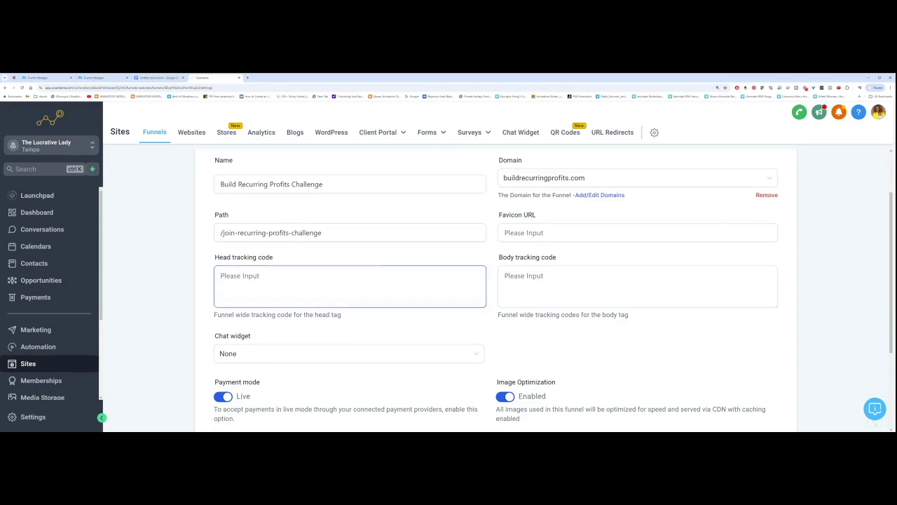
key(ctrl+v)
key(ctrl+a)
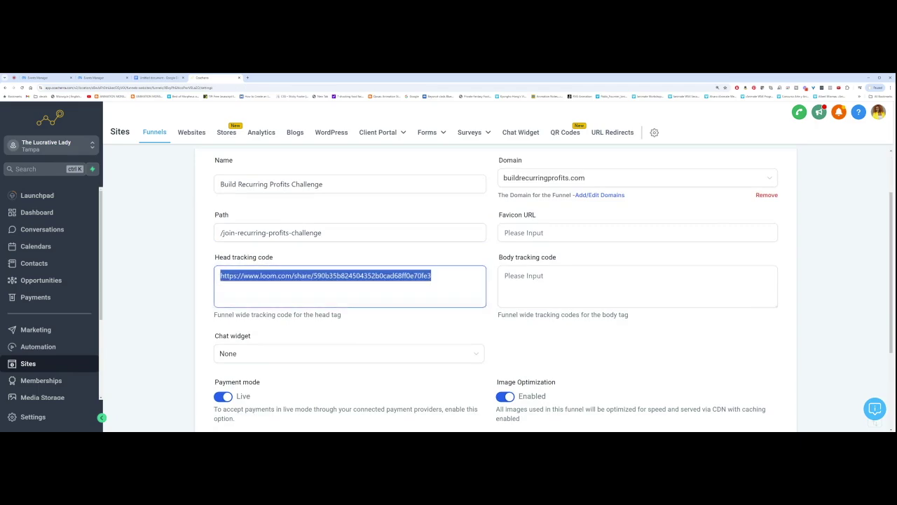
key(BackSpace)
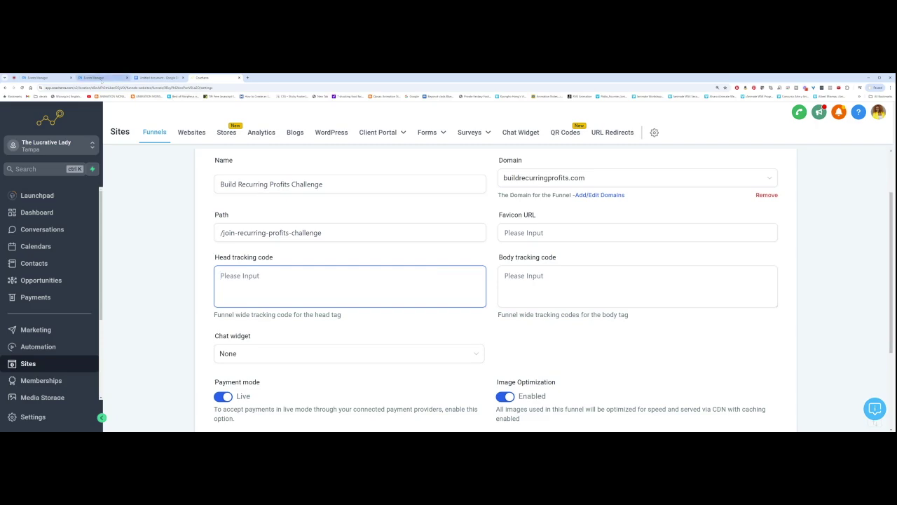
click(101, 77)
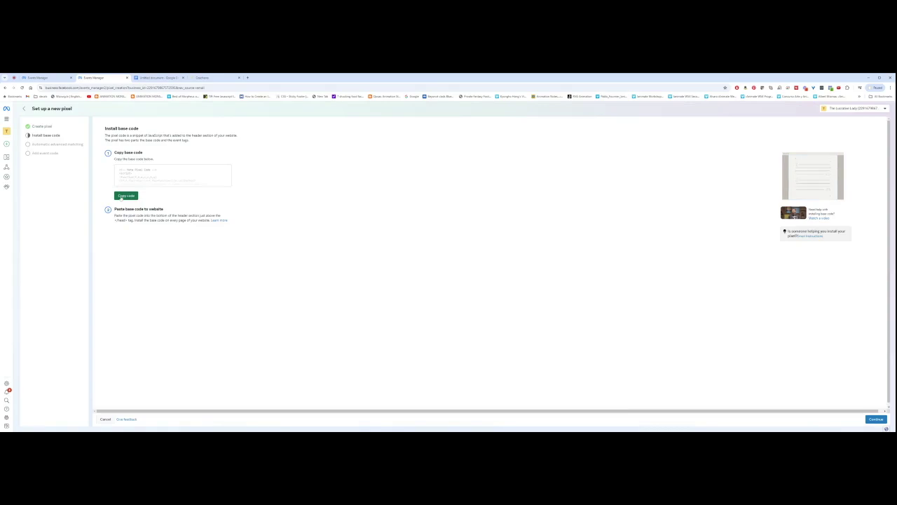
click(203, 78)
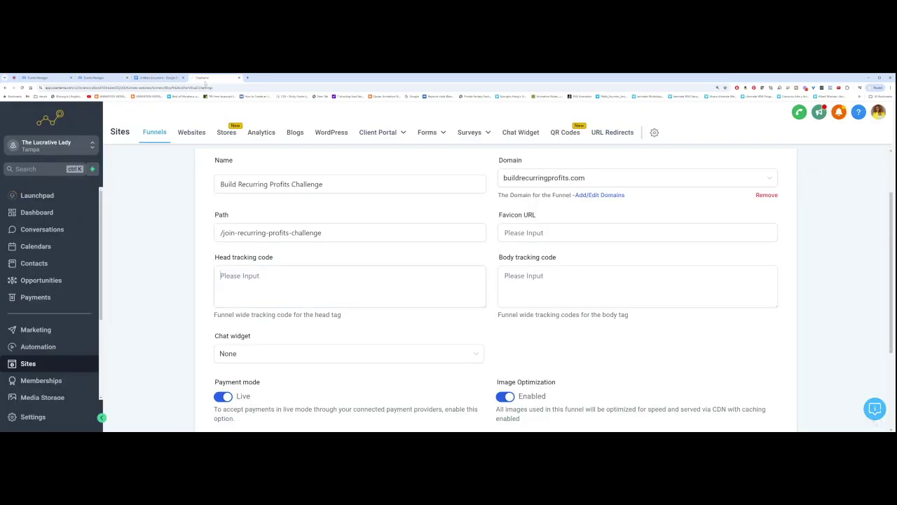
- Paste the Meta Pixel base code into head tracking code and resize the box to review it
key(ctrl+v)
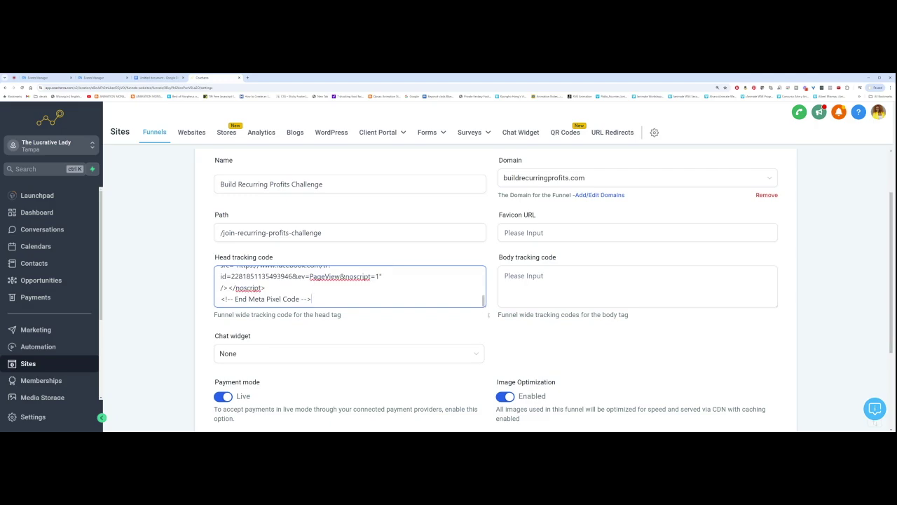
drag(483, 305, 500, 387)
scroll(351, 326, up, 5)
scroll(350, 326, down, 3)
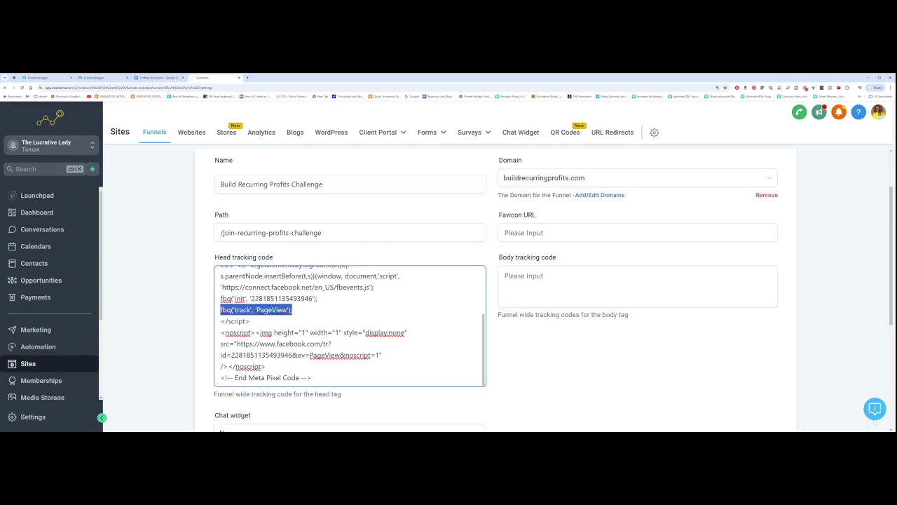
drag(483, 384, 465, 310)
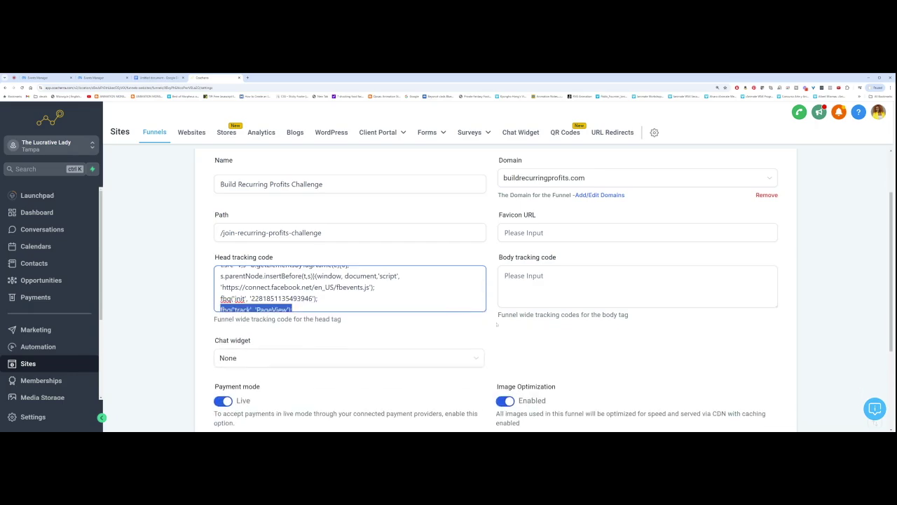
scroll(496, 324, up, 2)
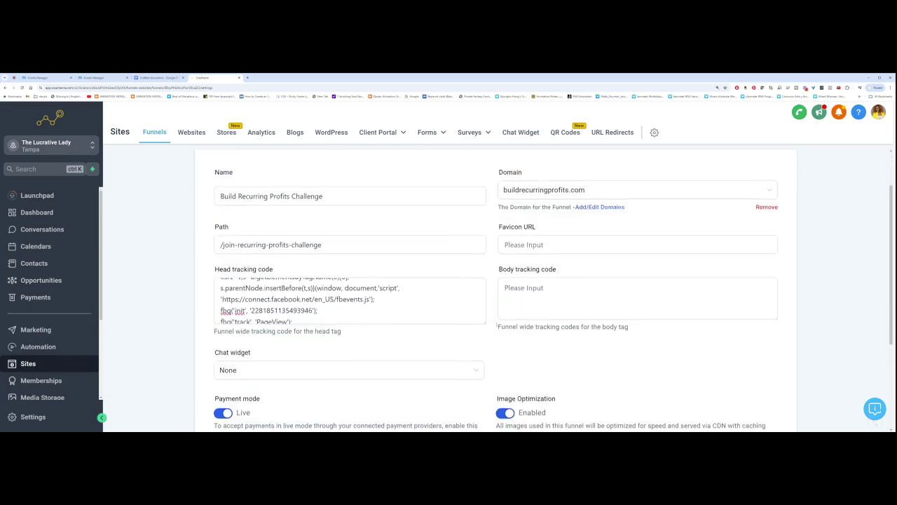
scroll(497, 324, down, 5)
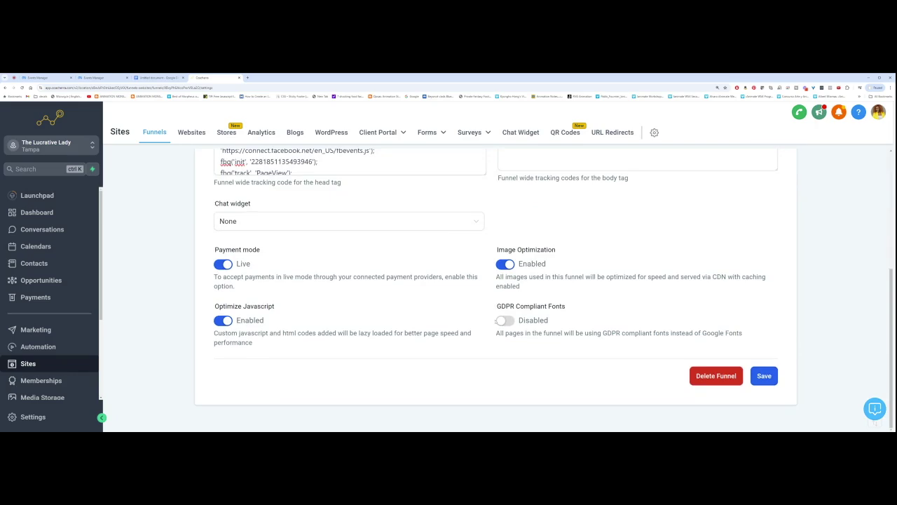
- Save the funnel settings containing the Meta Pixel base code in the head tracking field
click(762, 378)
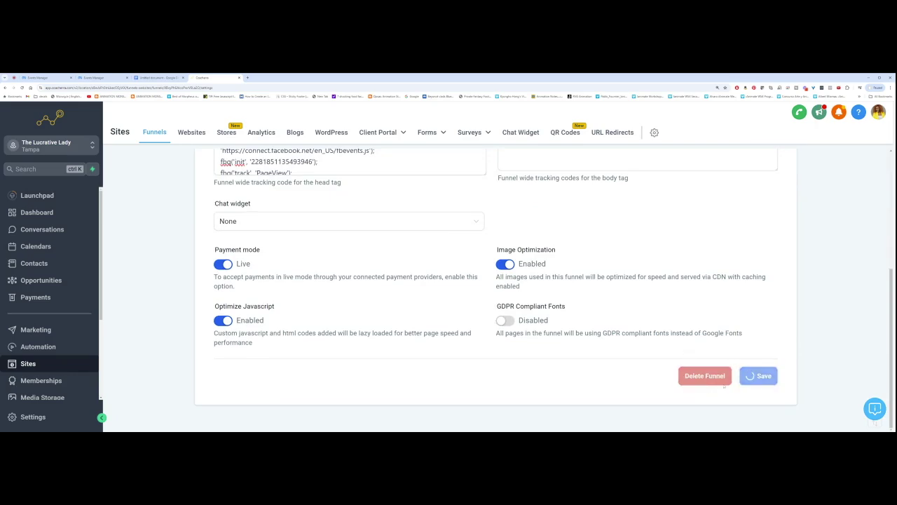